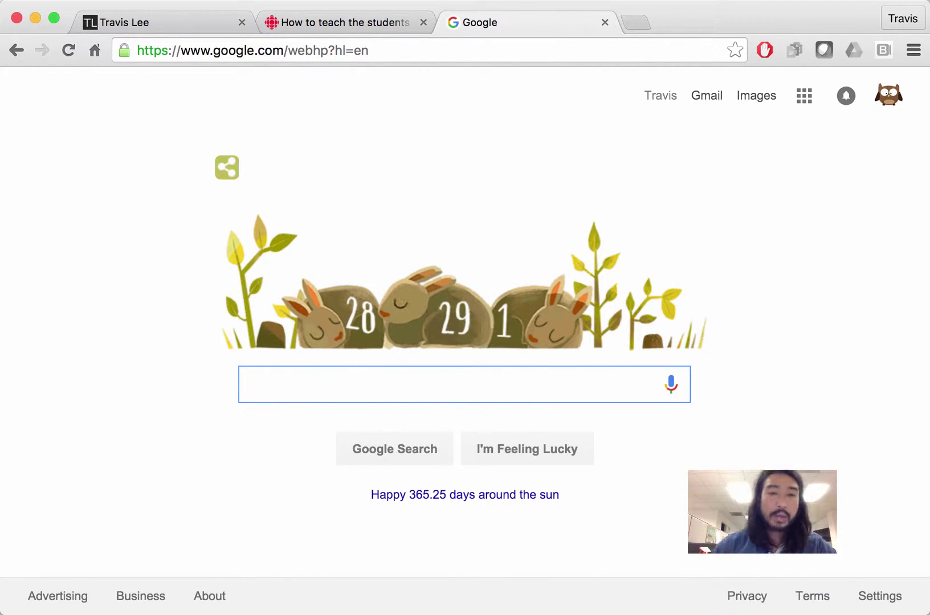
- Select the whole web address in Chrome's address bar so it can be replaced
double_click(460, 52)
triple_click(459, 52)
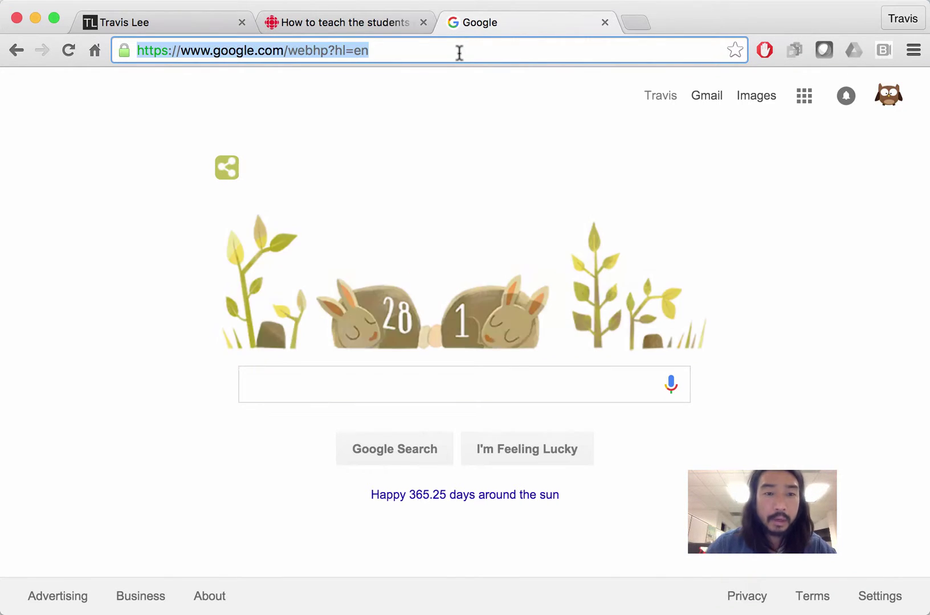
- Go to proctoru.com using the address bar suggestion and open the Login page
text(proctoru.com)
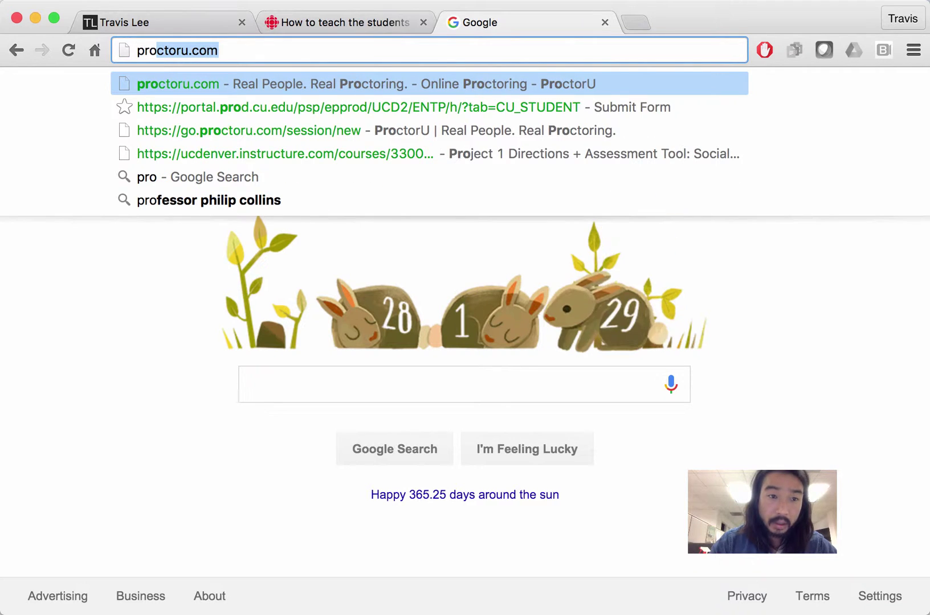
key(Return)
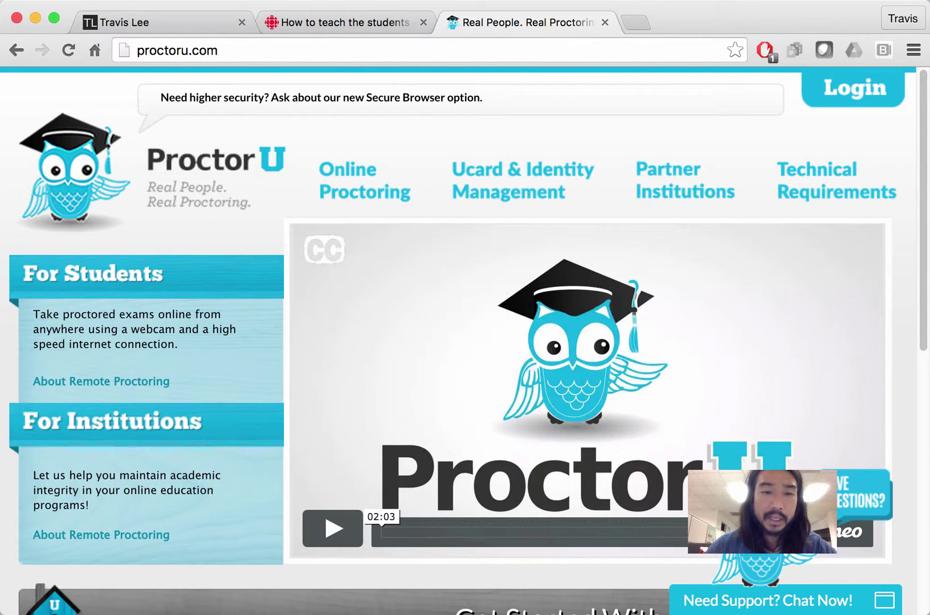
click(830, 101)
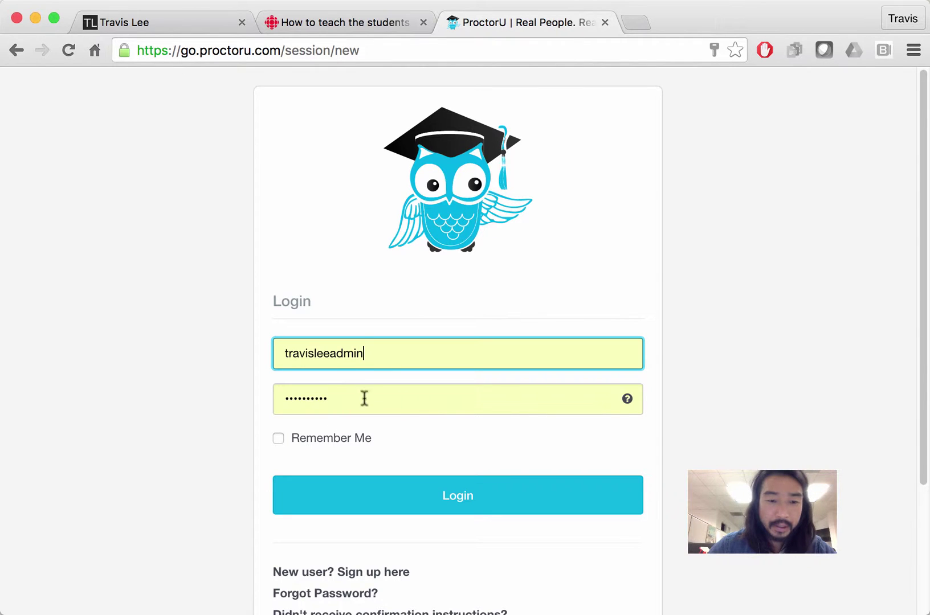
- Sign in and start a new Exam from the dashboard's Add New menu
click(400, 506)
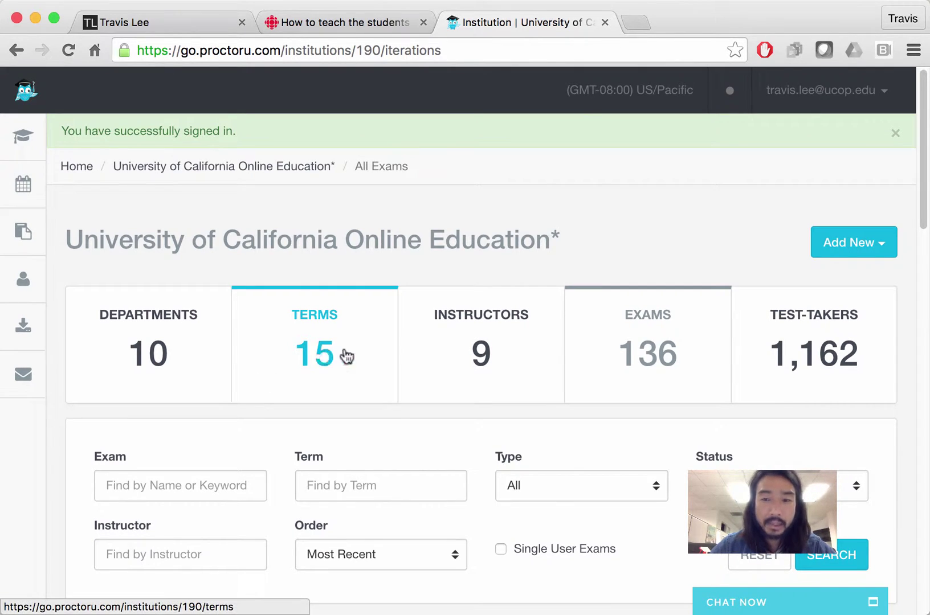
click(855, 248)
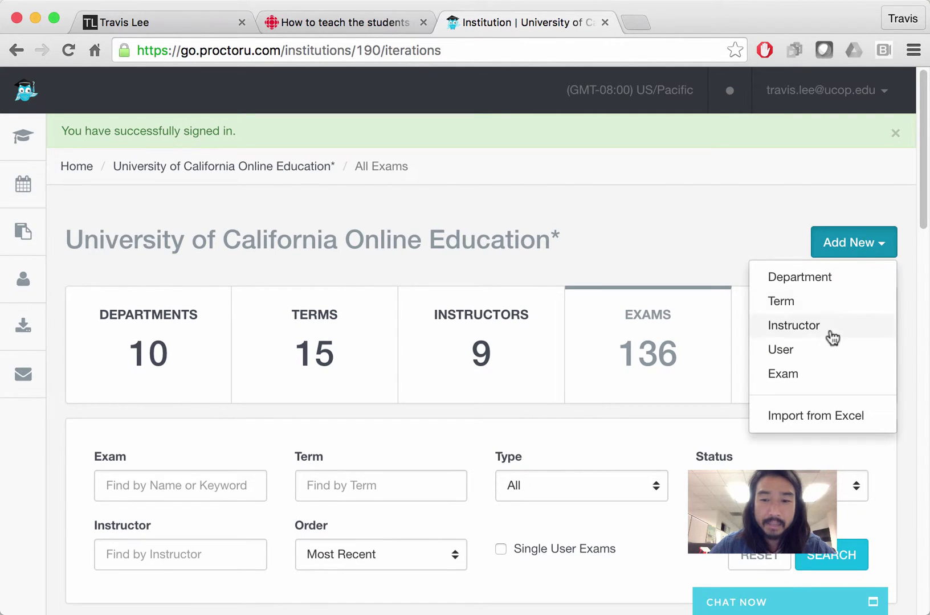
click(822, 374)
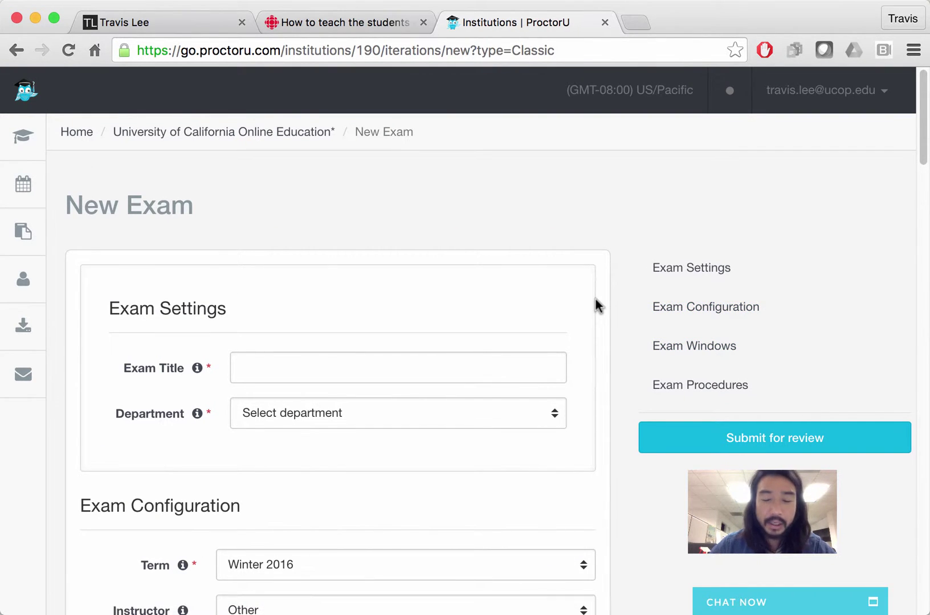
- Enter the exam title 'Test Exam Spring 16' and choose UC LA as the department
click(412, 371)
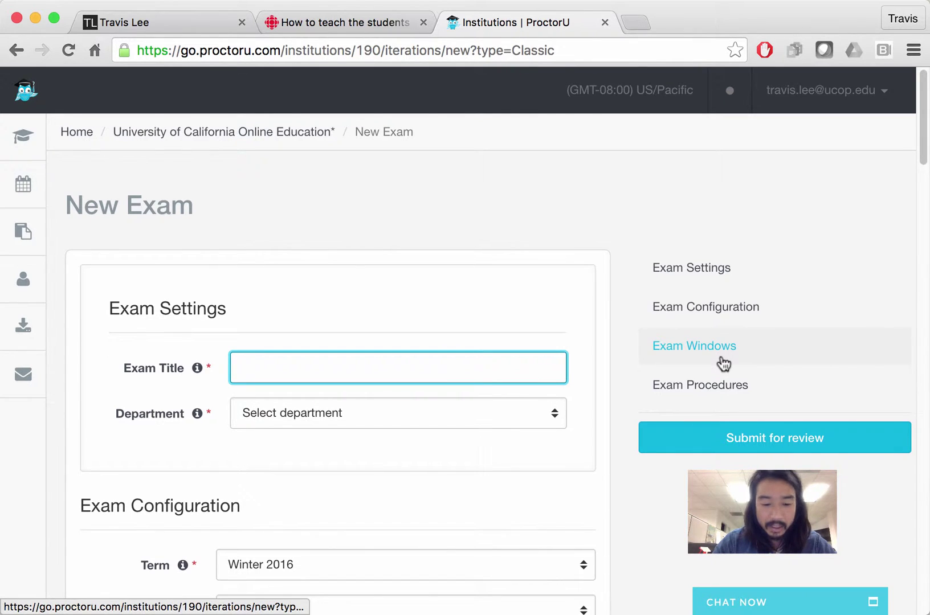
text(TEs)
key(BackSpace)
key(BackSpace)
text(est Exam)
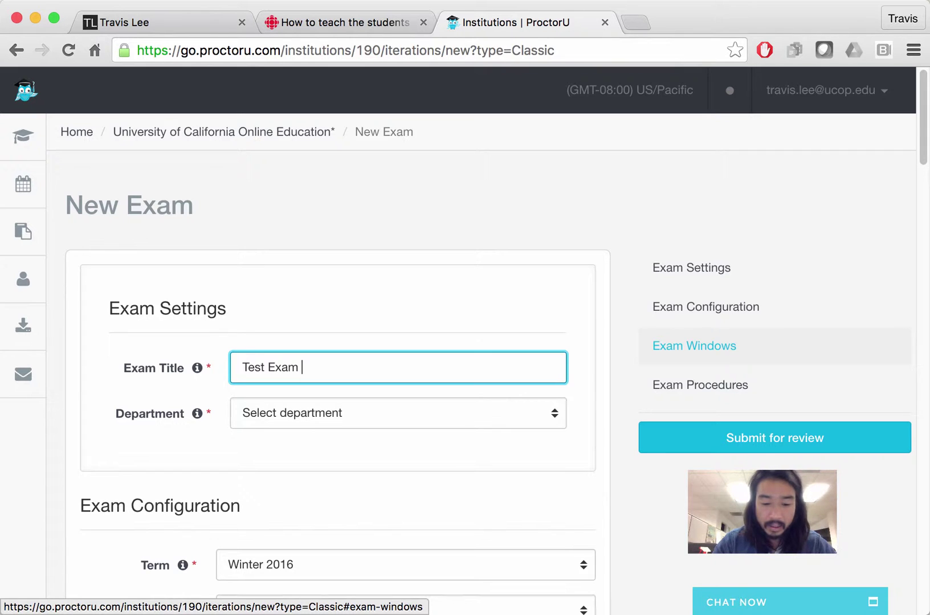
text( Spring 16)
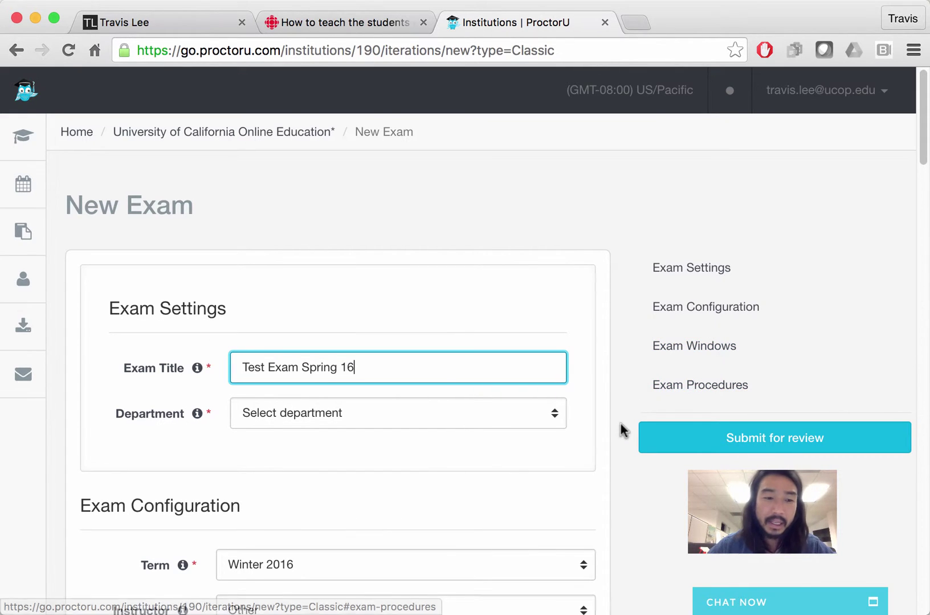
click(549, 416)
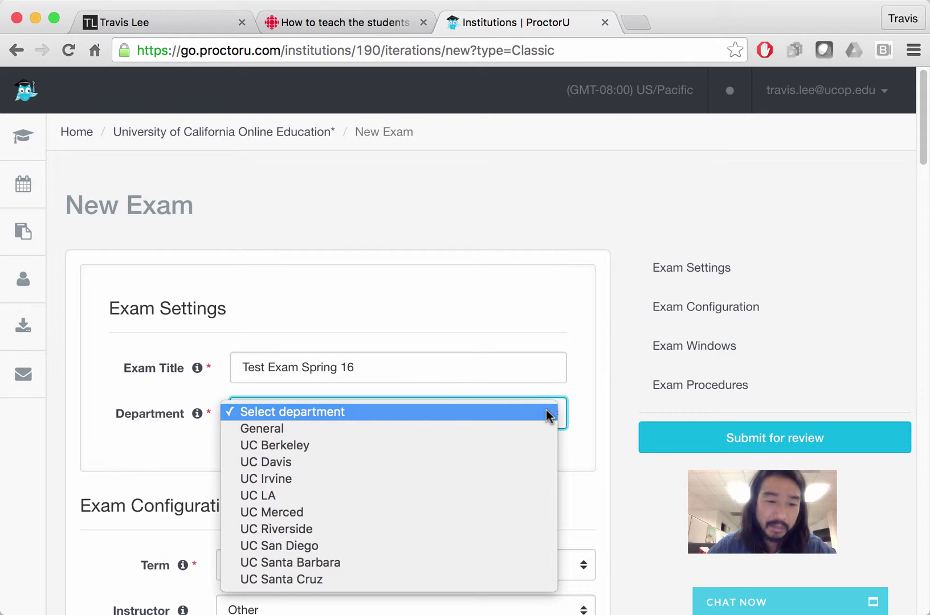
click(511, 496)
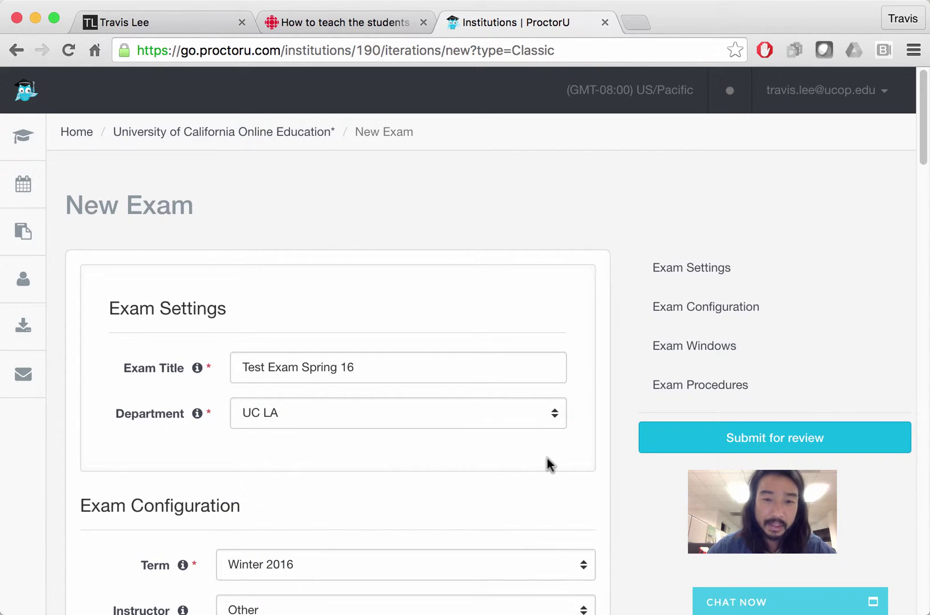
- Set Instructor to Other with Term Winter 2016, leaving instructor name, duration and password blank
scroll(546, 442, down, 5)
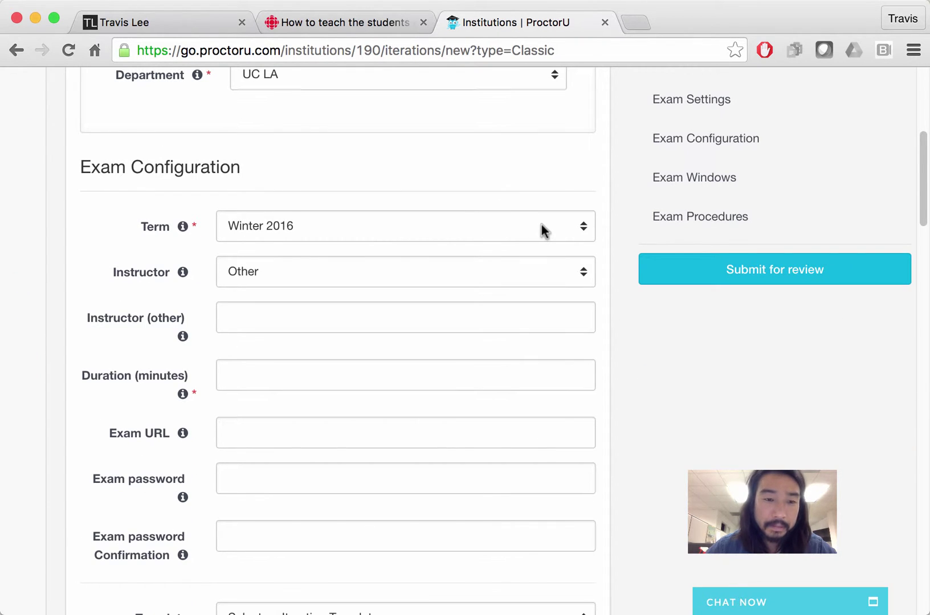
click(429, 275)
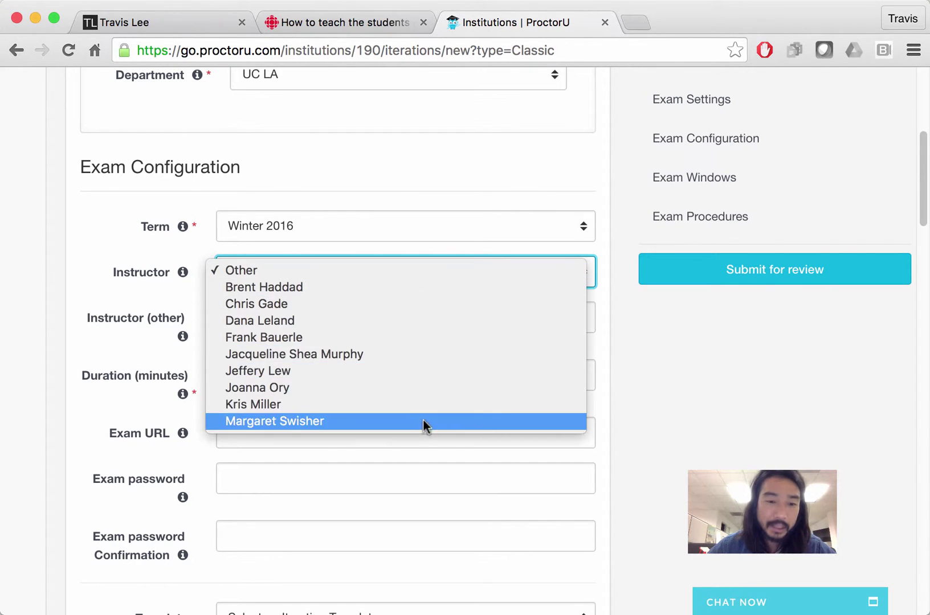
click(150, 232)
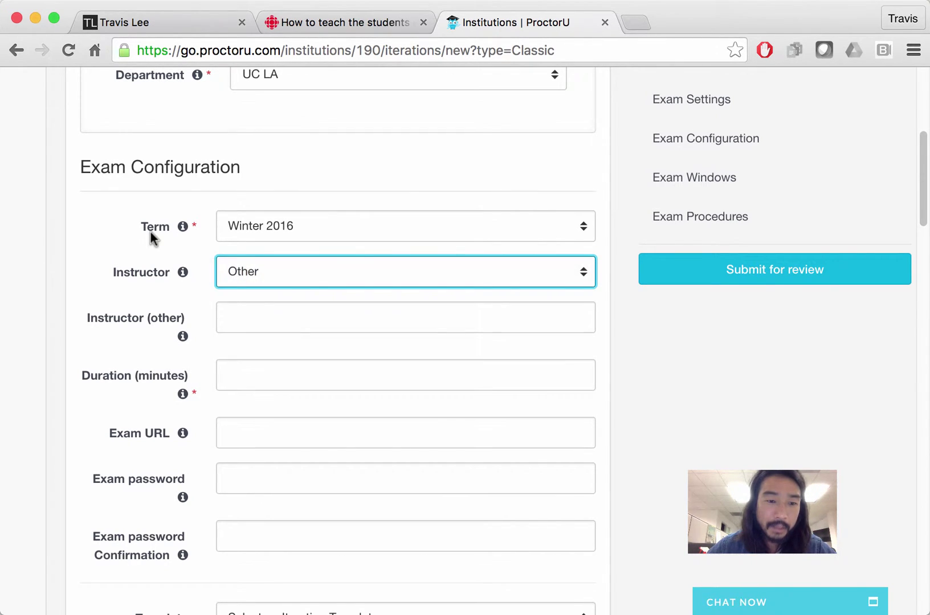
click(358, 268)
click(151, 266)
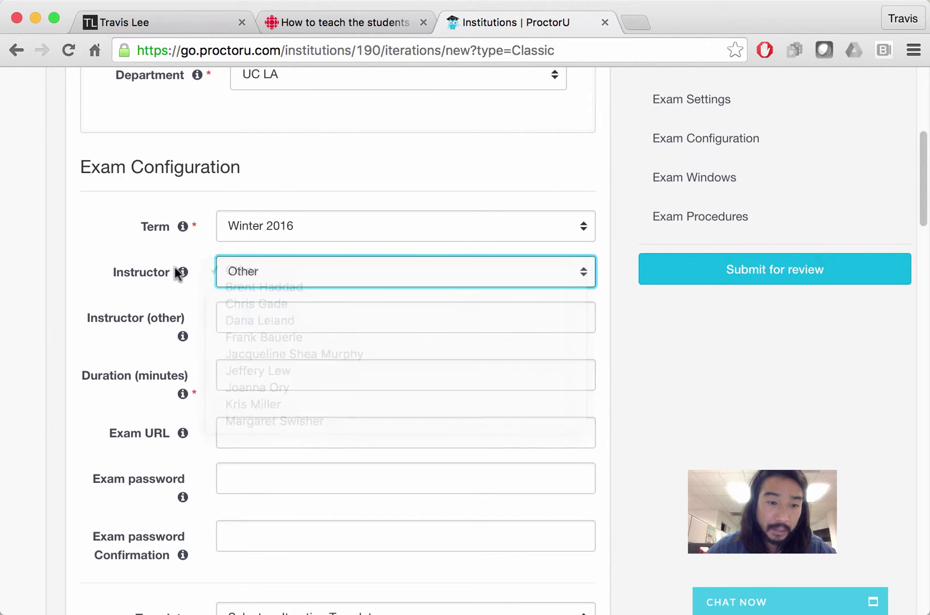
click(270, 318)
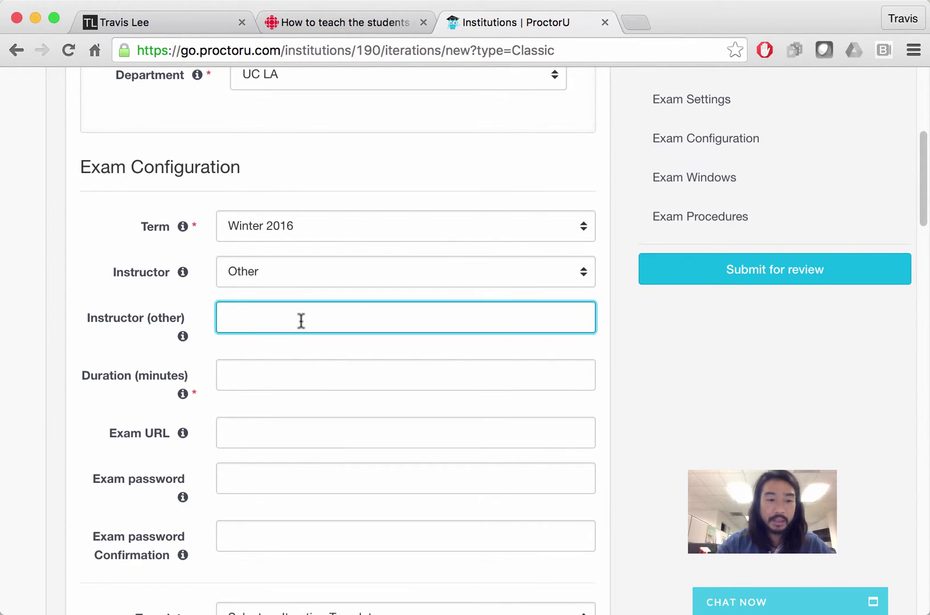
click(297, 381)
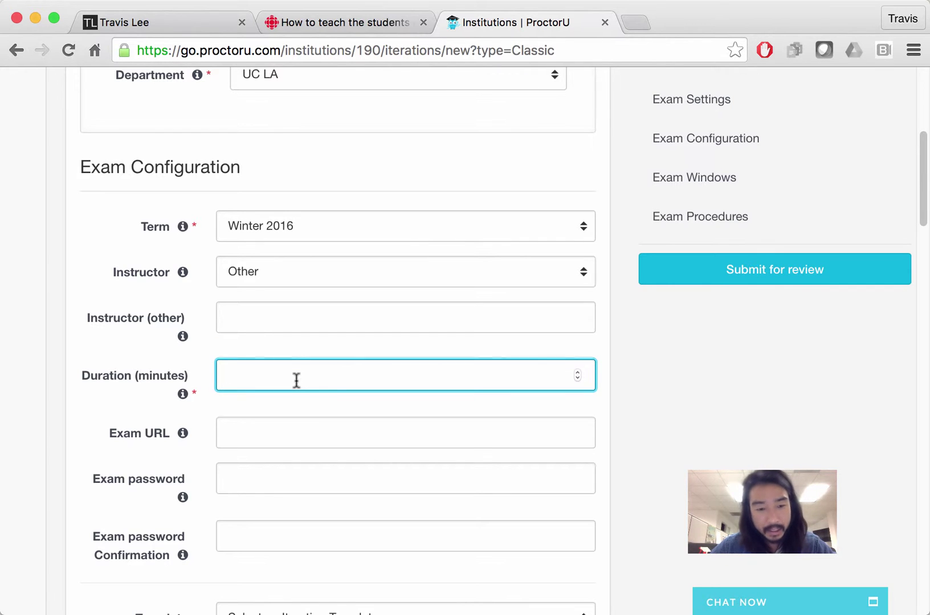
scroll(342, 382, down, 1)
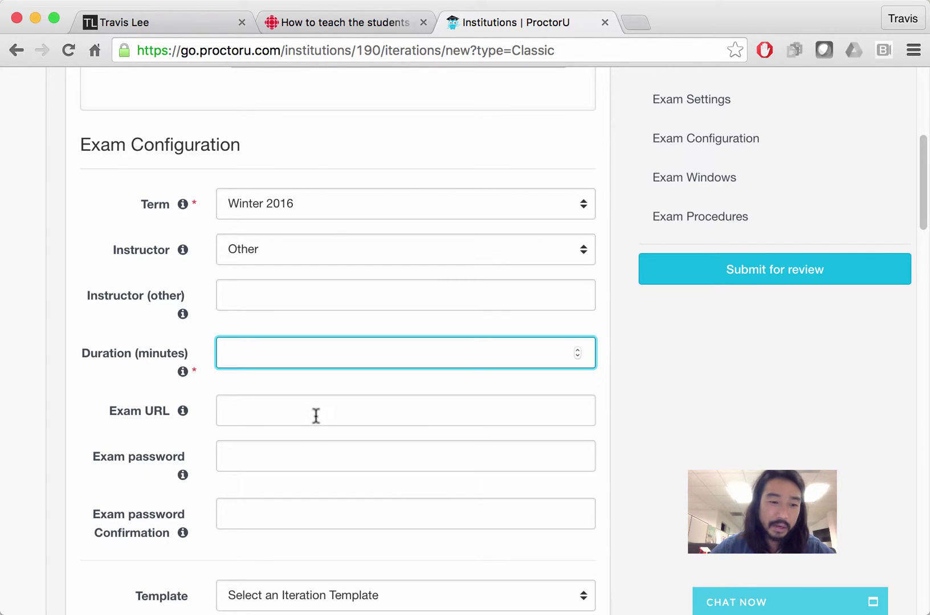
click(271, 461)
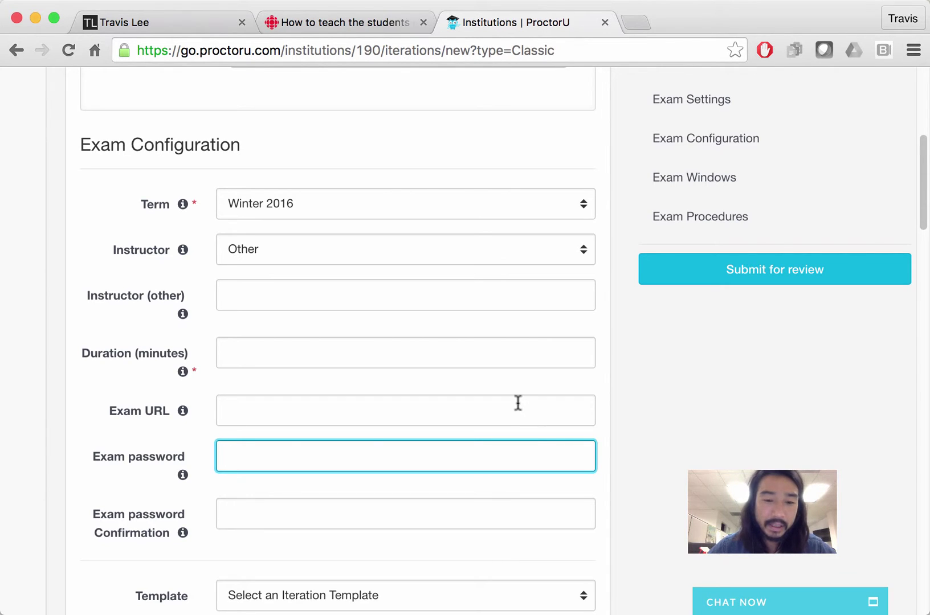
scroll(517, 406, down, 5)
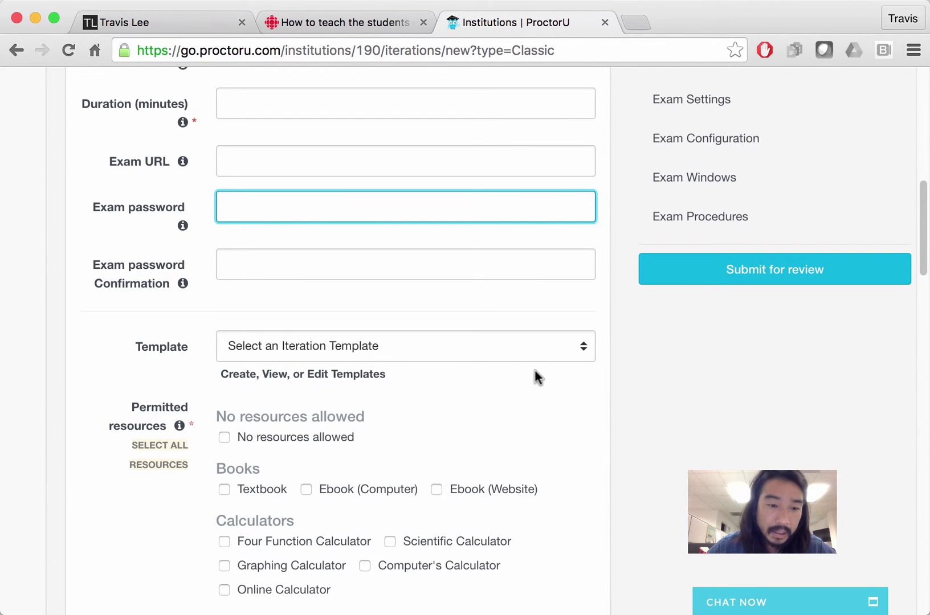
scroll(536, 374, down, 1)
click(575, 324)
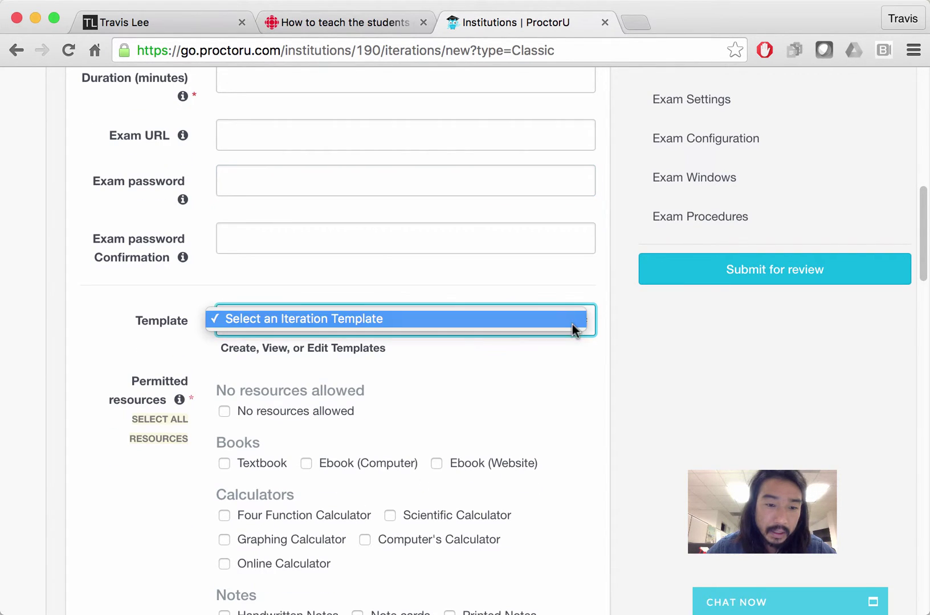
click(649, 367)
scroll(476, 427, down, 1)
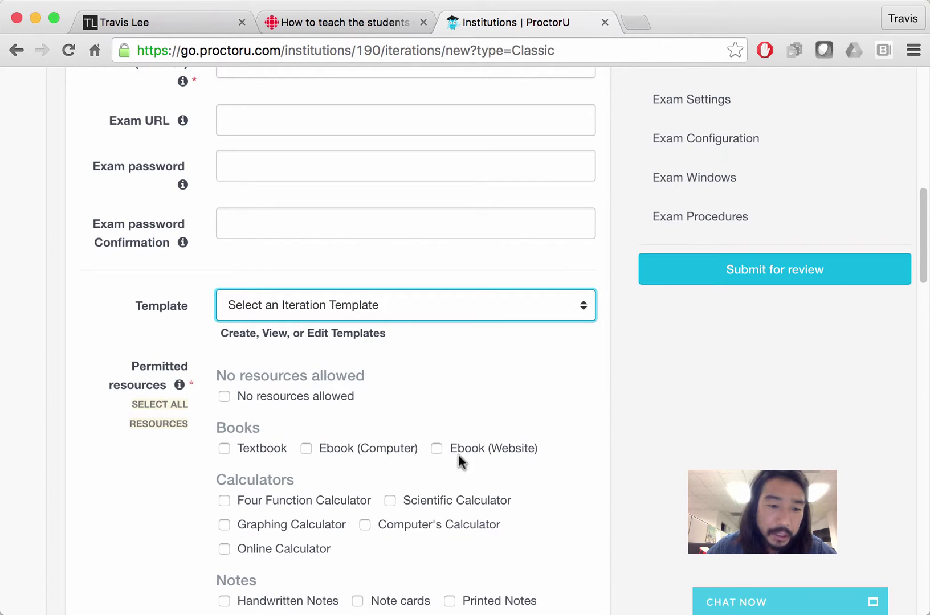
scroll(431, 331, down, 3)
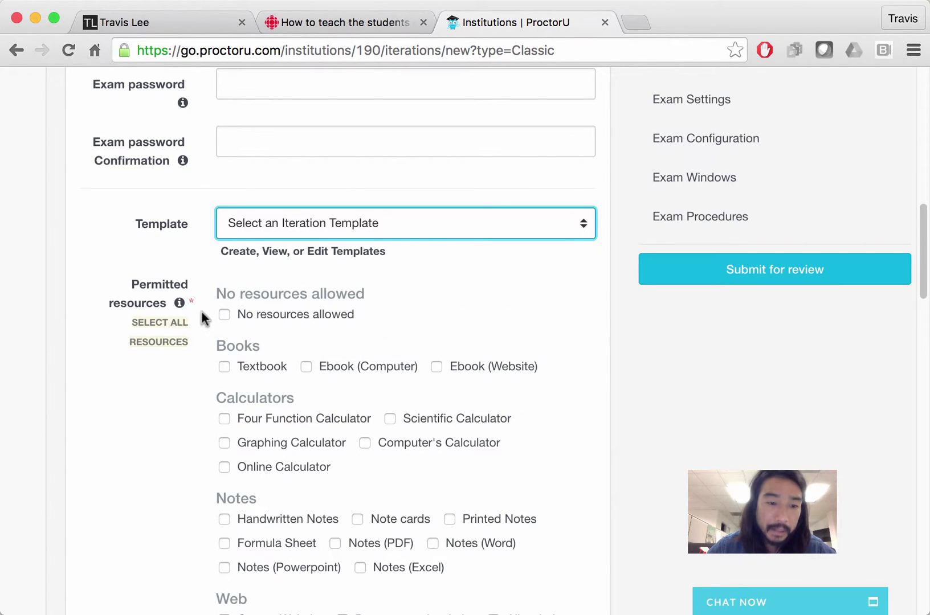
scroll(350, 334, down, 4)
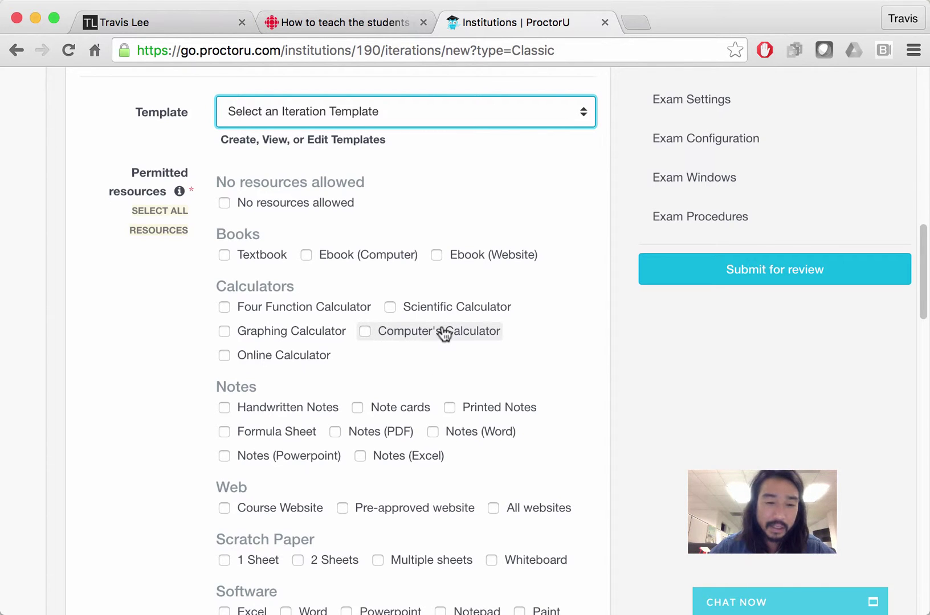
scroll(473, 353, down, 3)
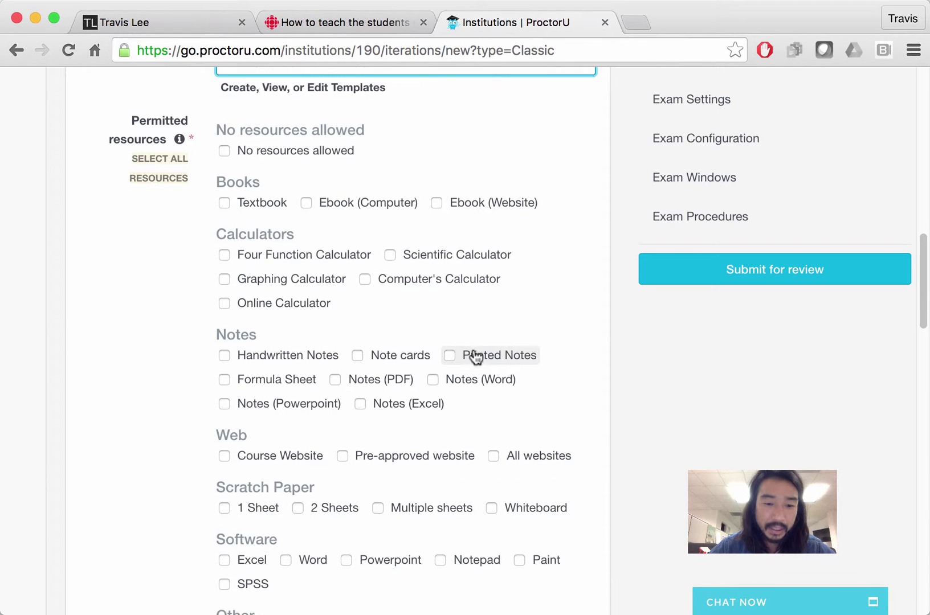
scroll(475, 357, down, 1)
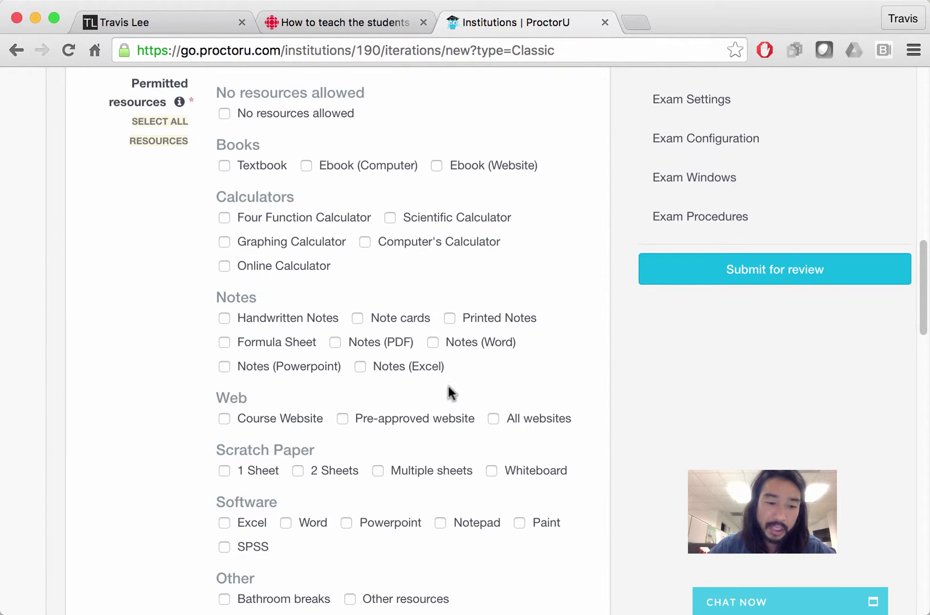
scroll(450, 393, down, 7)
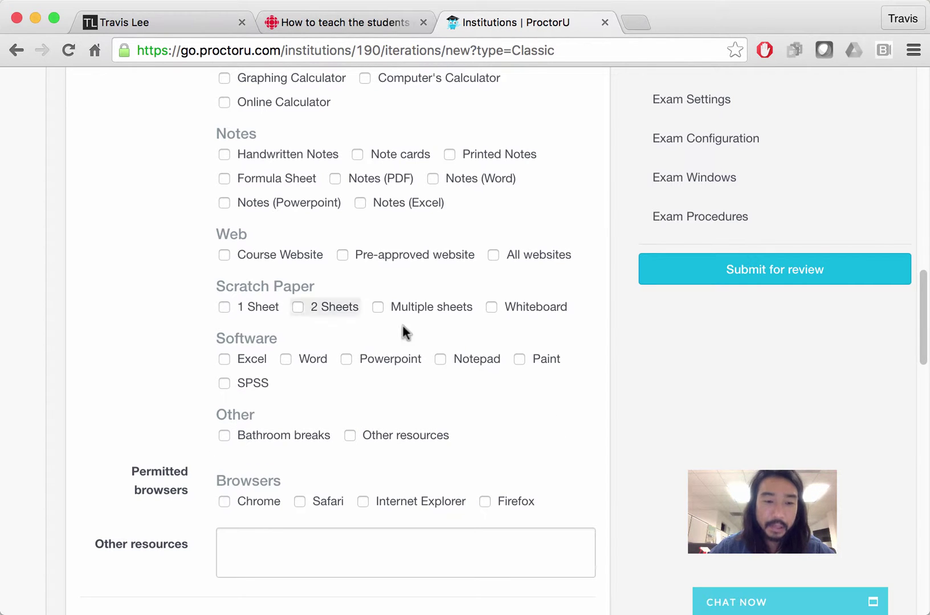
scroll(578, 345, up, 5)
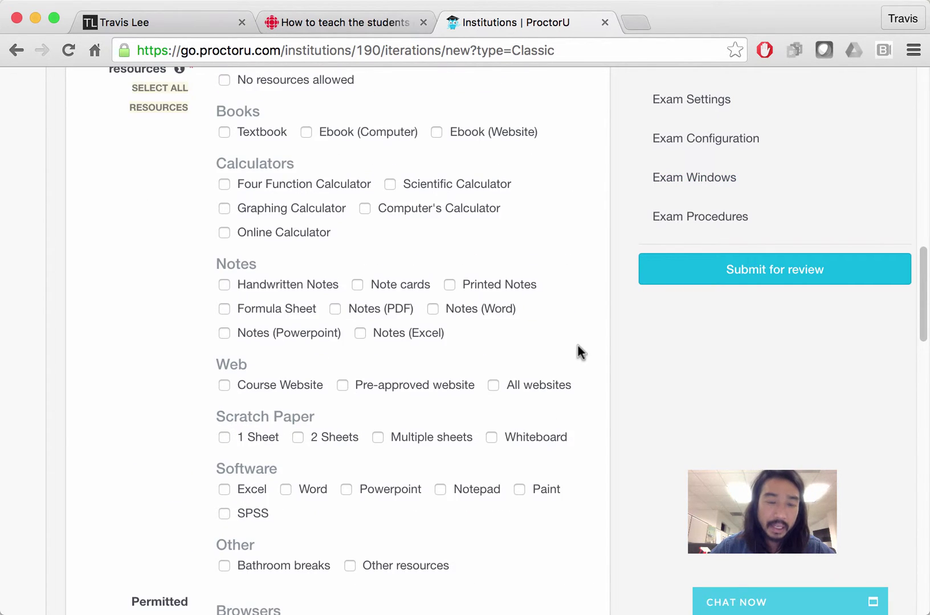
scroll(578, 345, down, 12)
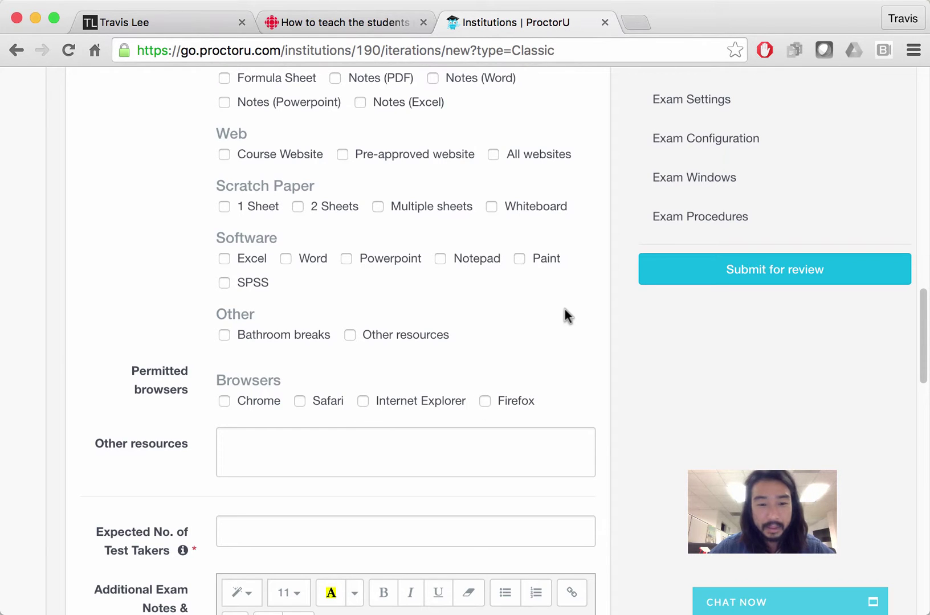
scroll(579, 339, down, 2)
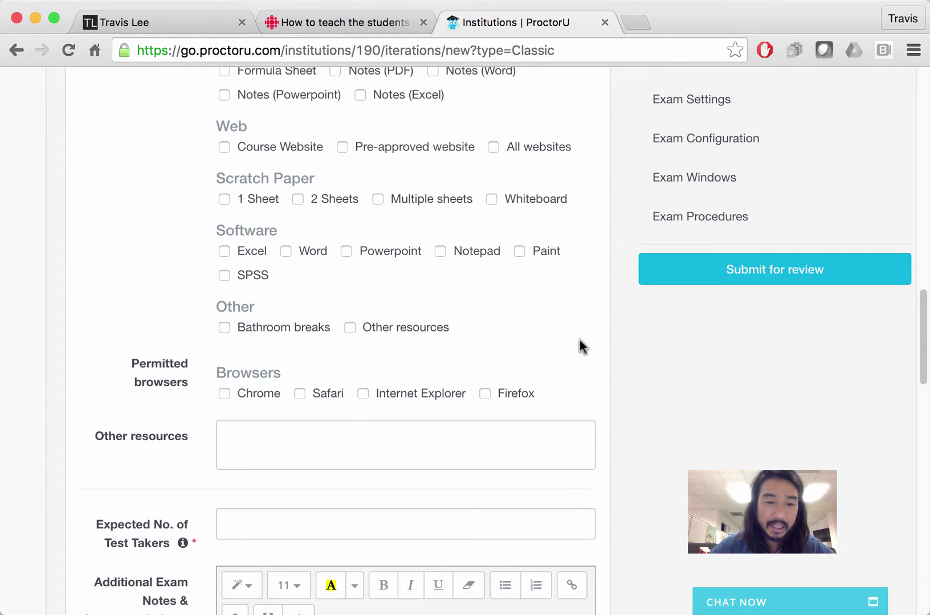
scroll(591, 321, down, 2)
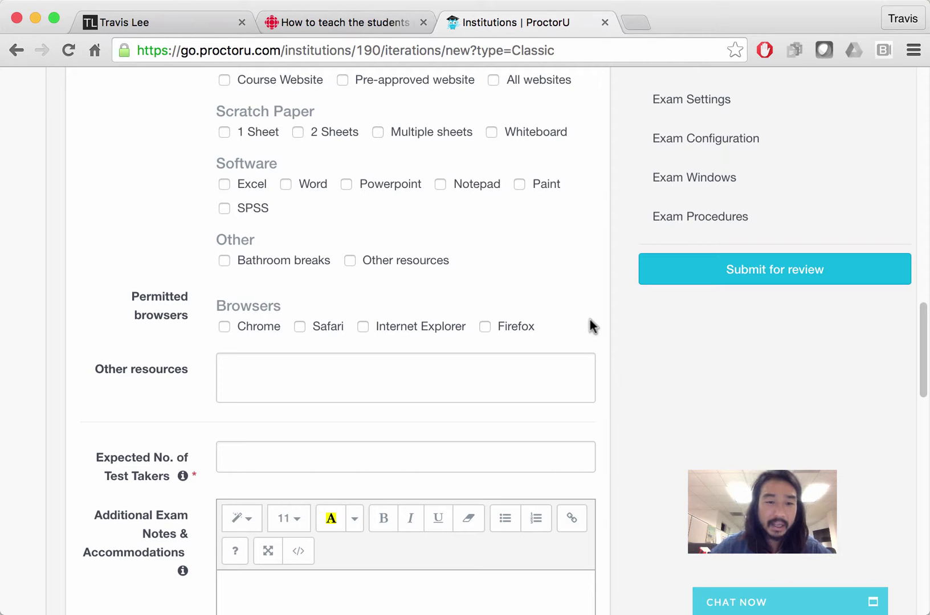
scroll(590, 326, down, 4)
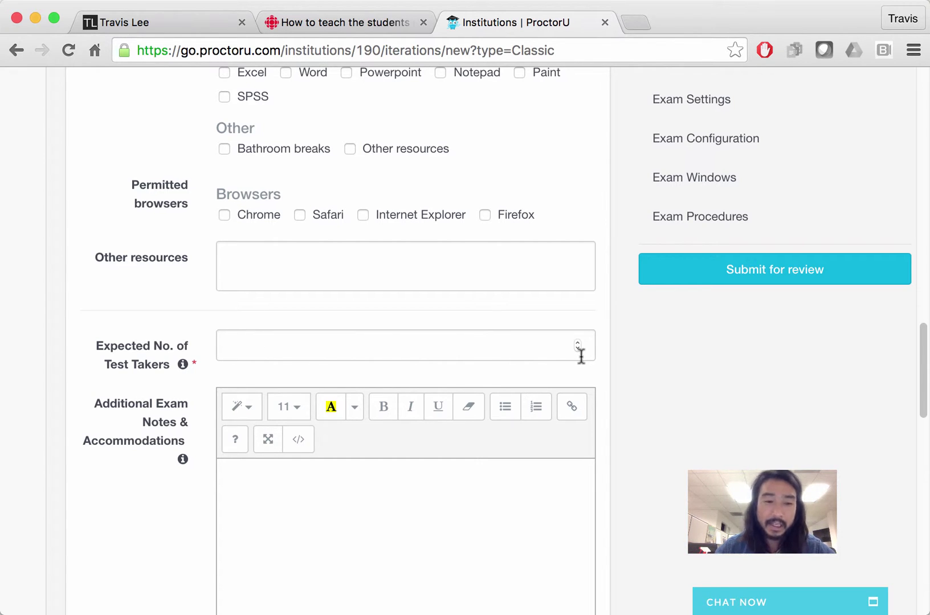
scroll(565, 346, down, 10)
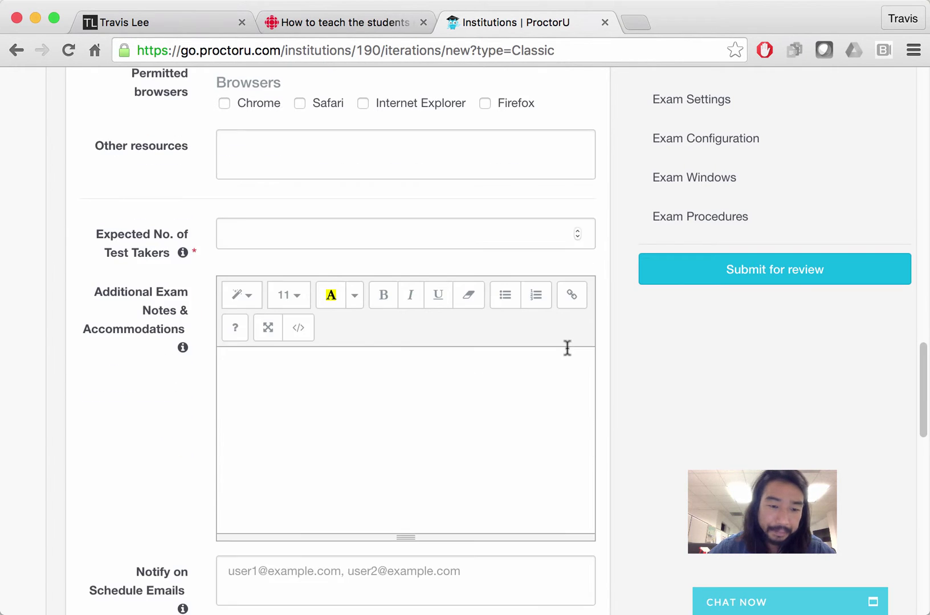
scroll(565, 347, down, 9)
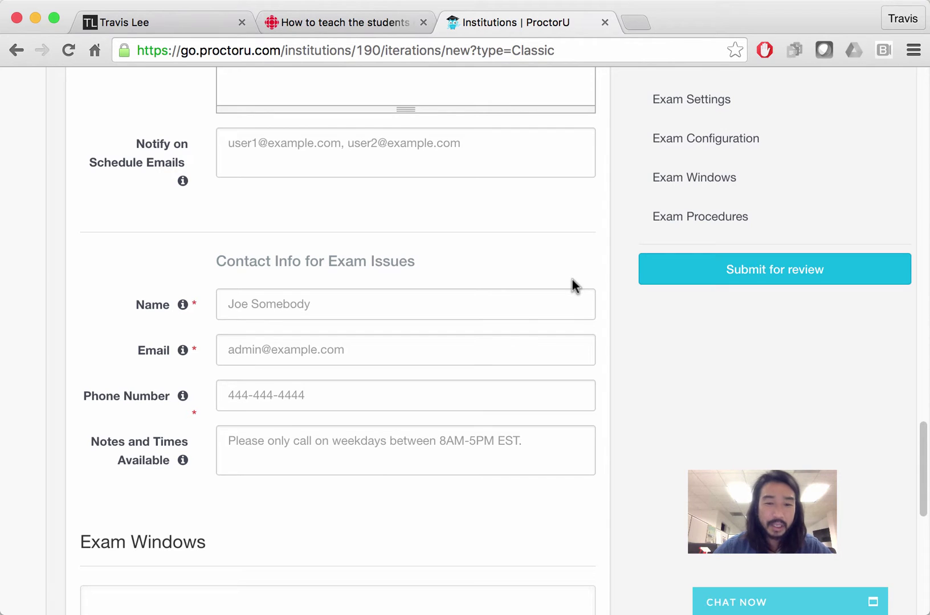
scroll(571, 280, down, 5)
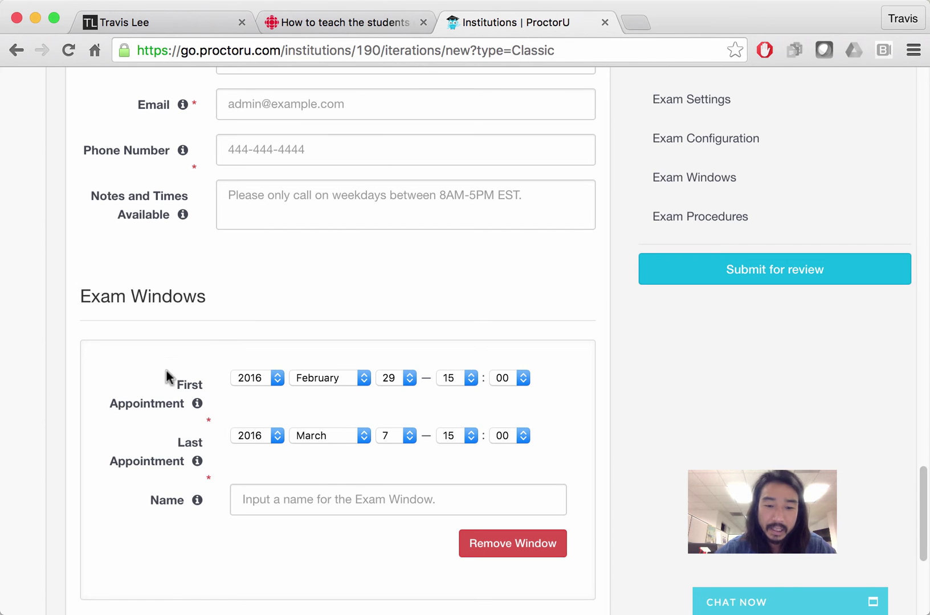
scroll(322, 387, down, 5)
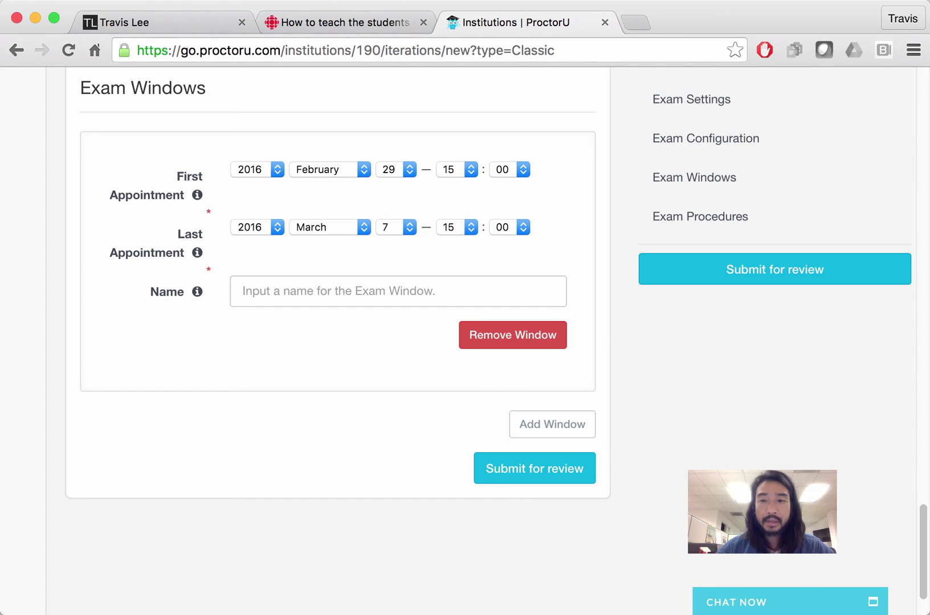
scroll(336, 342, up, 10)
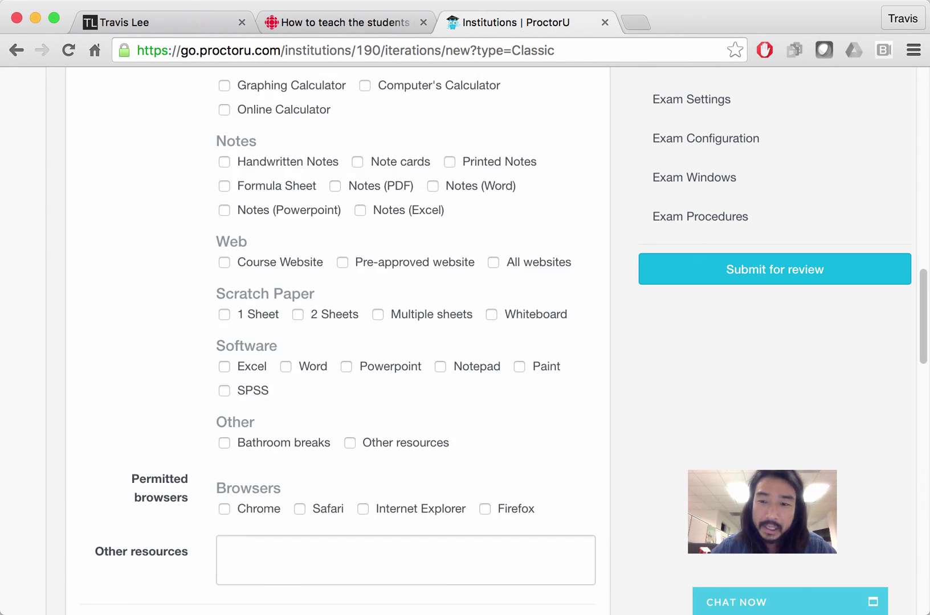
scroll(336, 342, down, 10)
scroll(336, 285, down, 2)
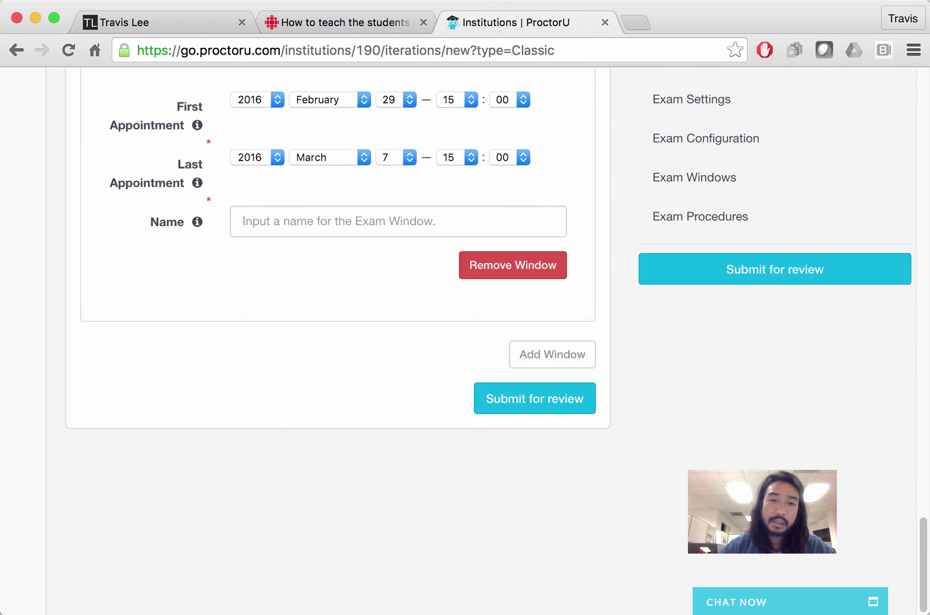